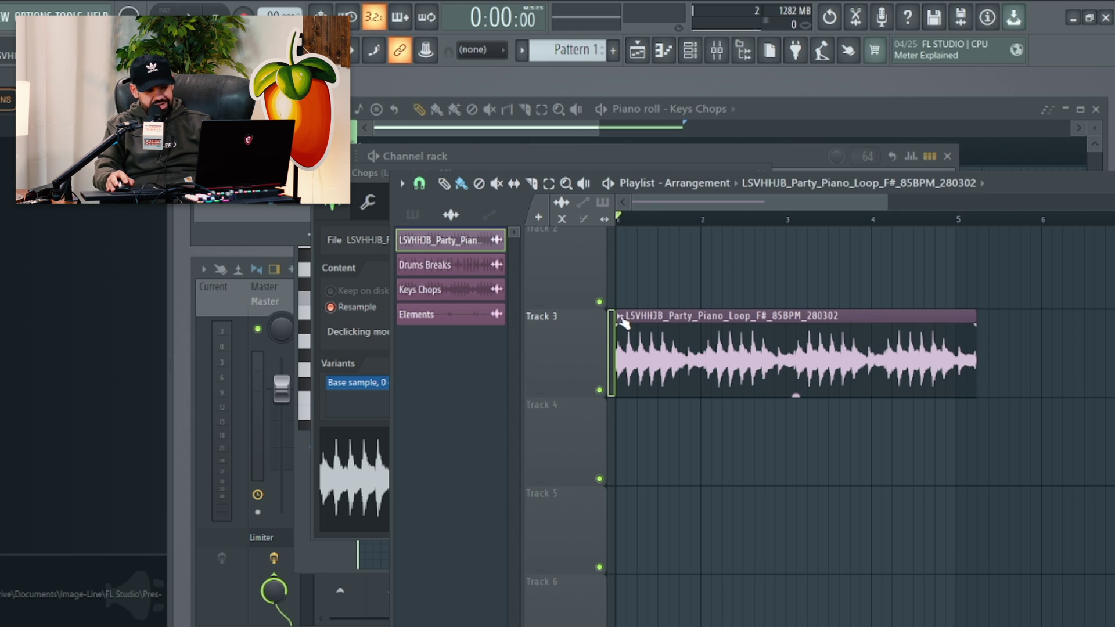
Run Deverb on the Track 3 piano loop clip, completing the Edison Declipper download.
right_click(621, 319)
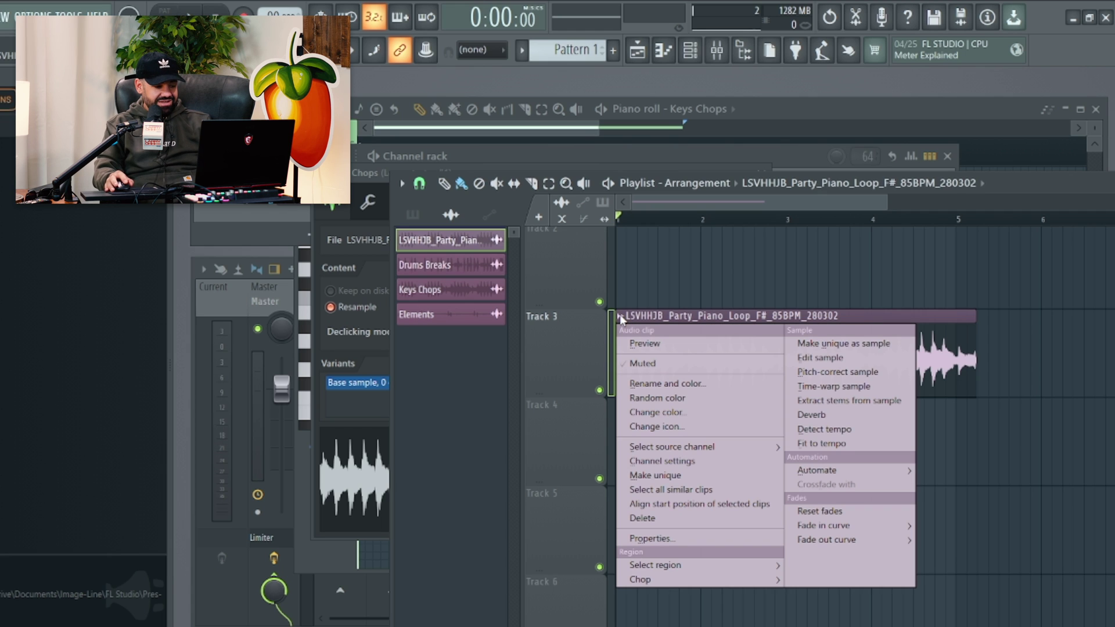
left_click(837, 422)
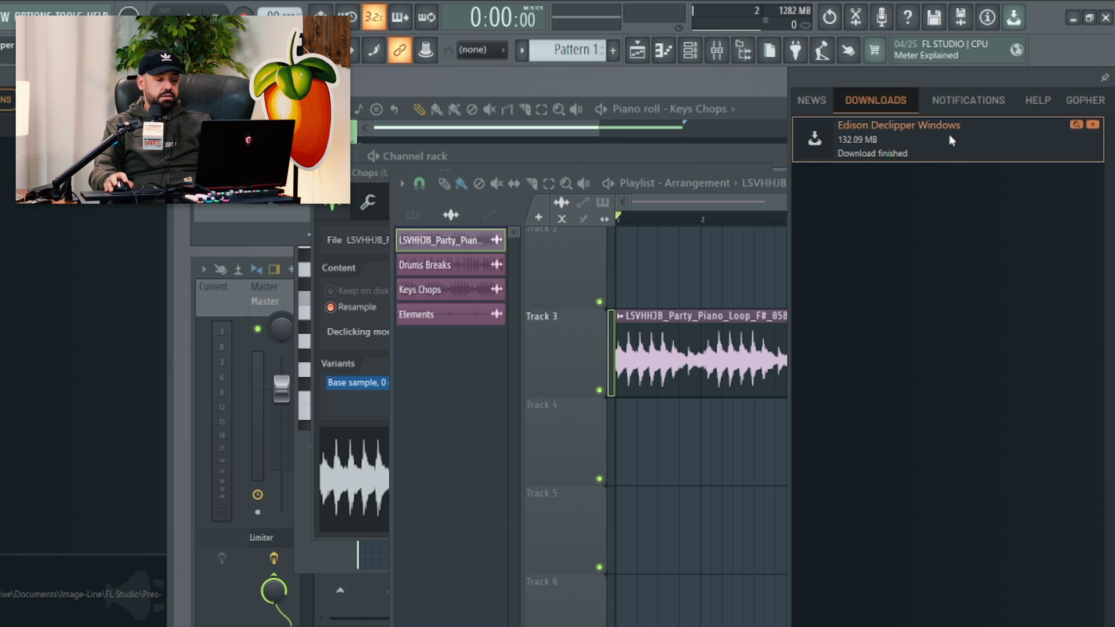
Open Deverb for the Track 3 piano loop clip and nudge its dialog slightly right.
right_click(618, 326)
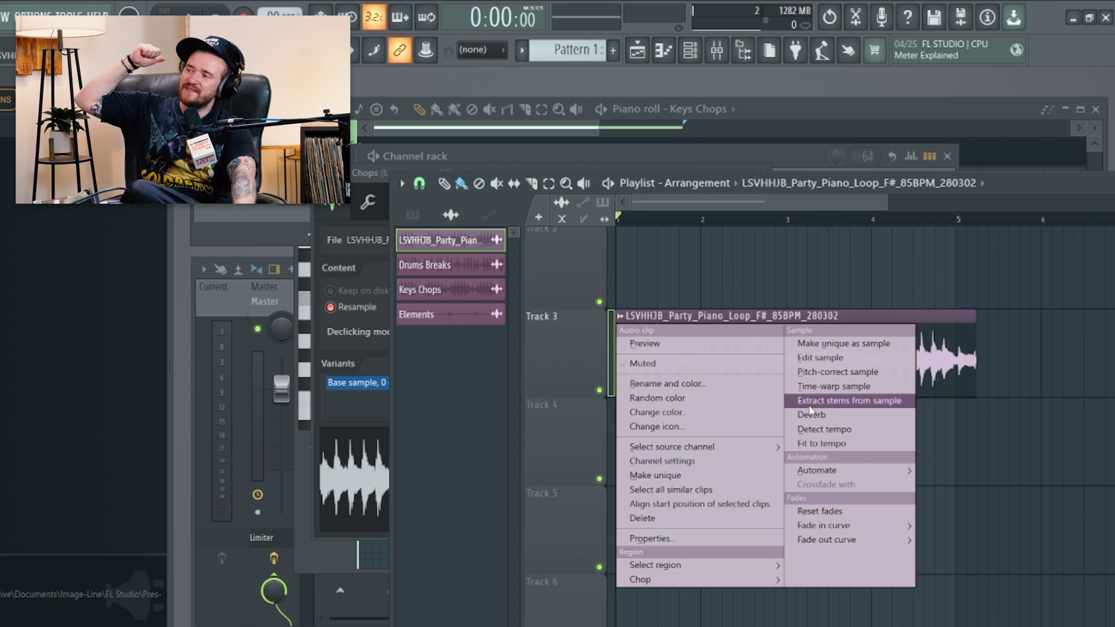
left_click(844, 421)
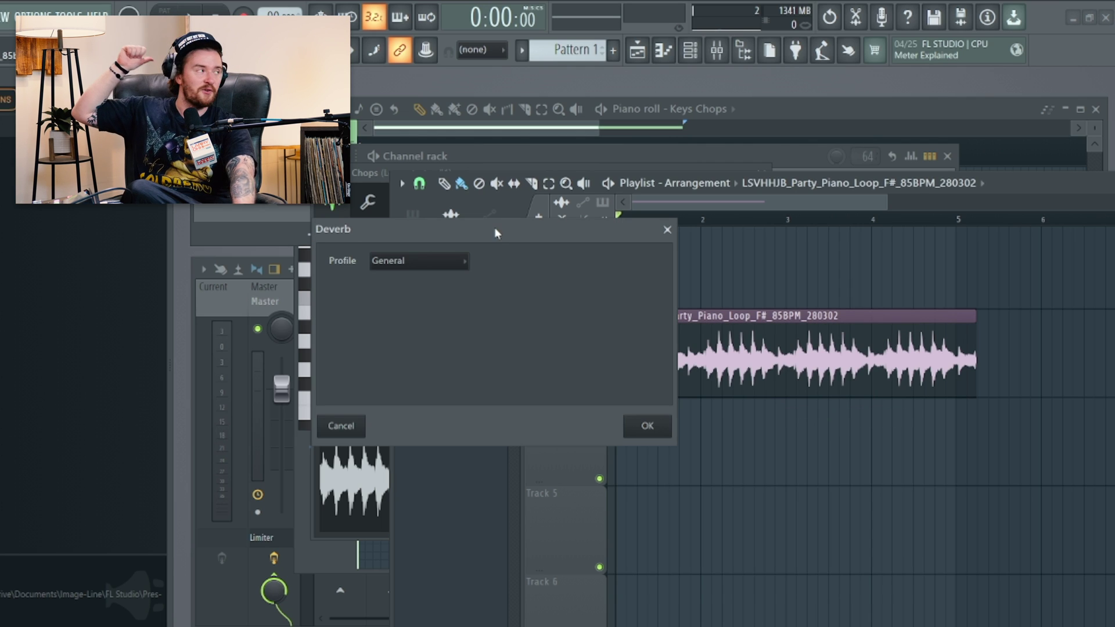
left_click_drag(495, 228, 513, 227)
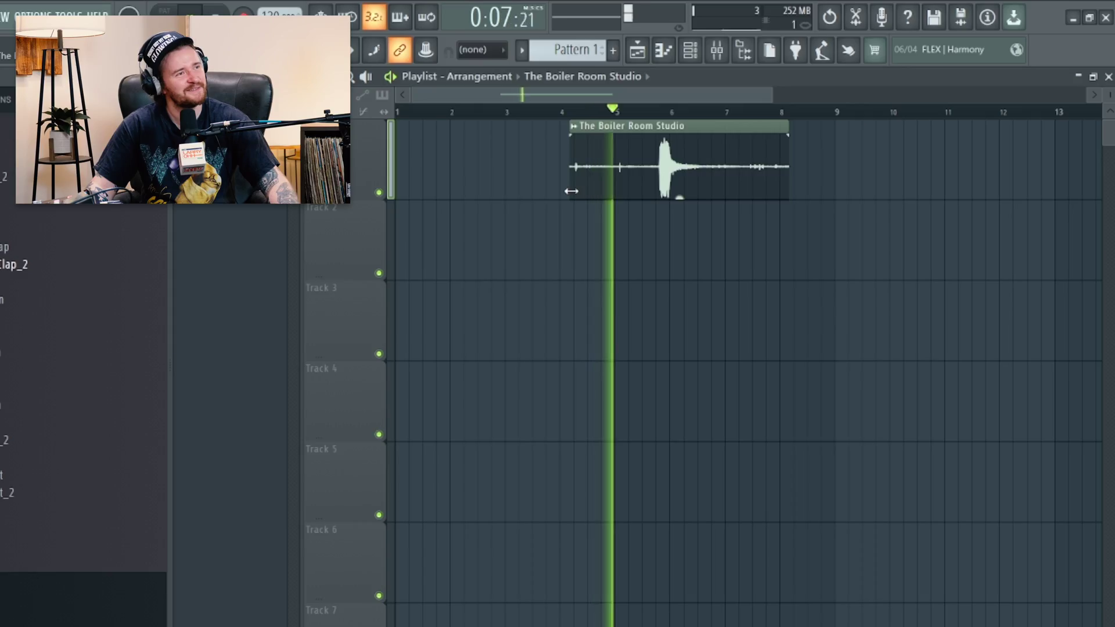
Trim the start and end of The Boiler Room Studio clip inward.
left_click_drag(570, 190, 655, 191)
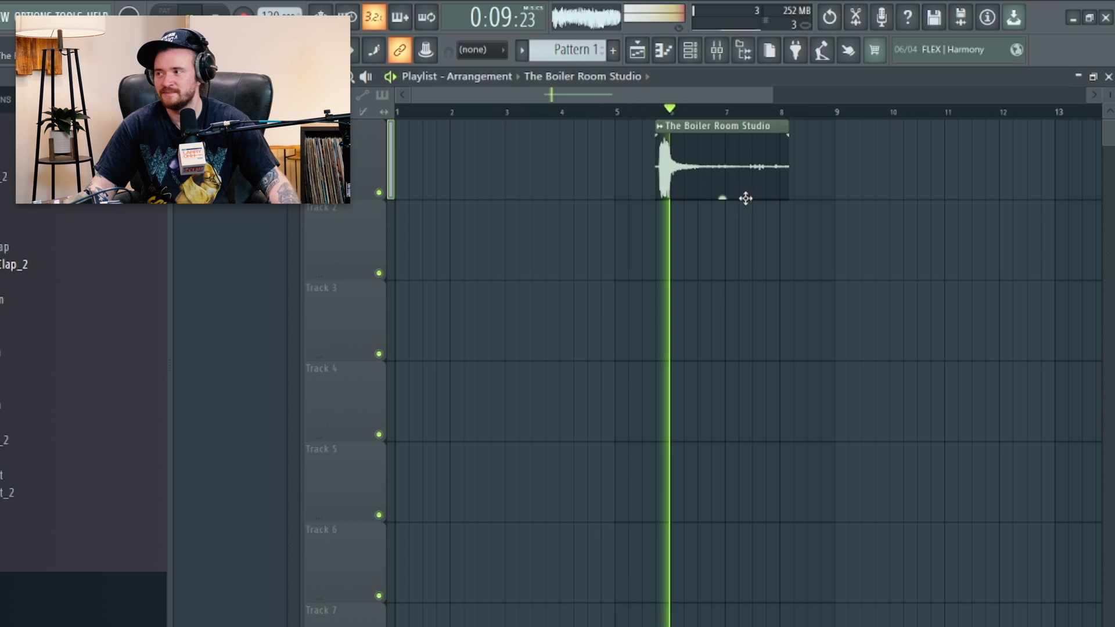
scroll(781, 206, "up", 4)
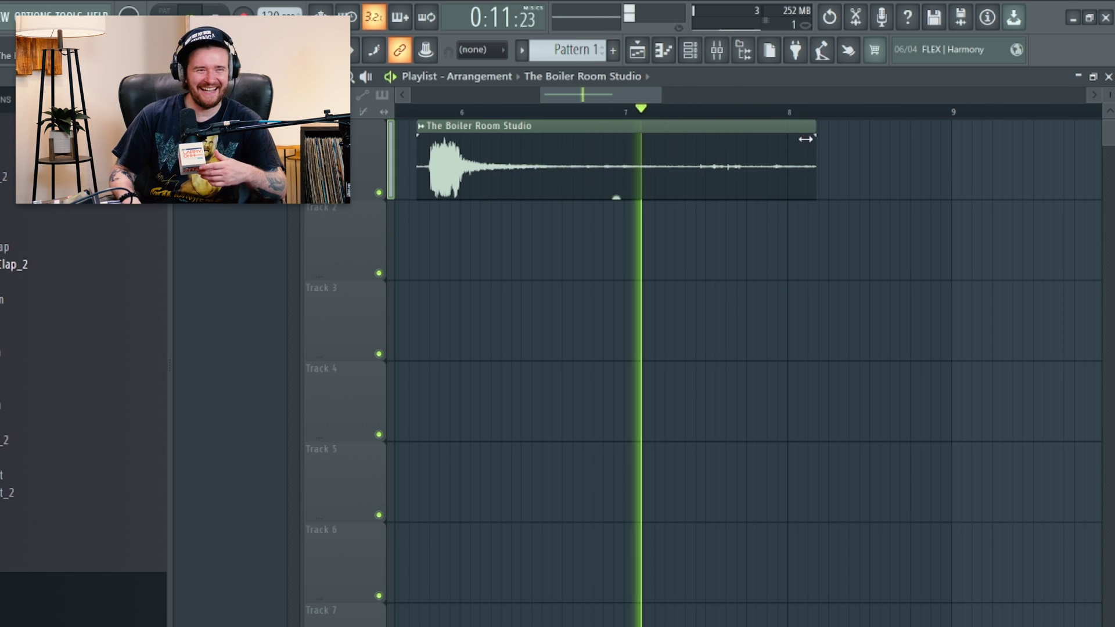
key("space")
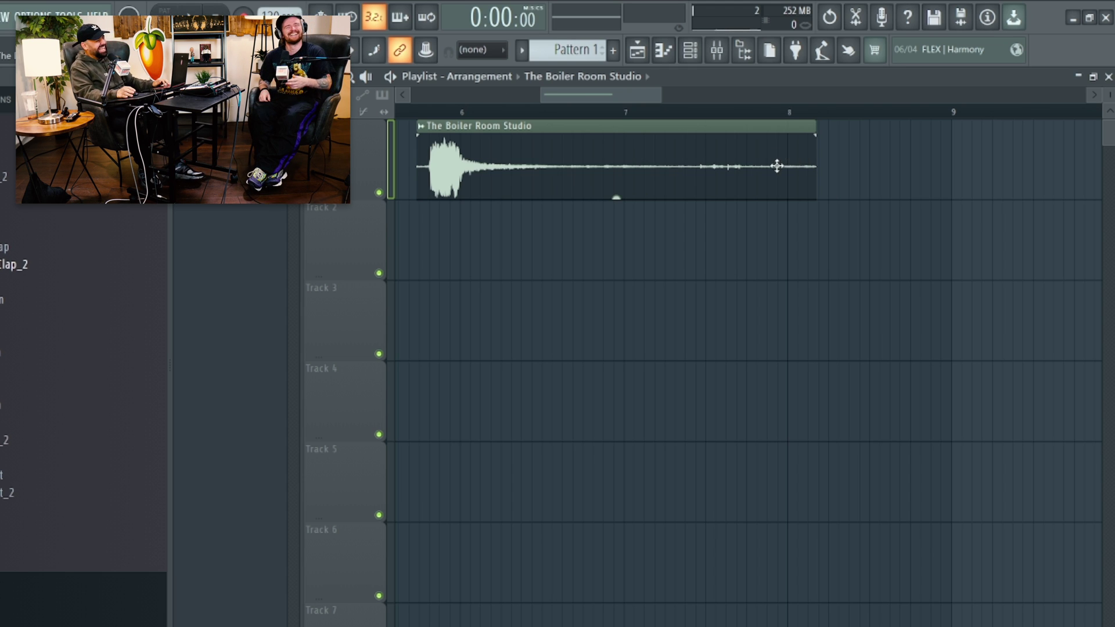
scroll(684, 224, "up", 1)
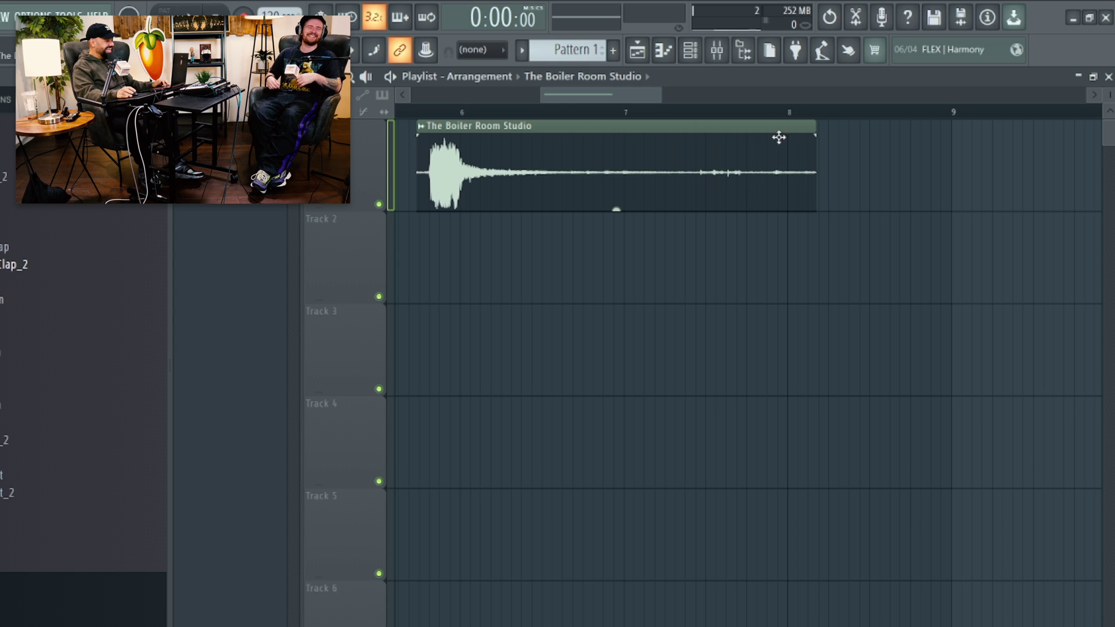
mouse_move(812, 127)
left_mouse_down()
mouse_move(709, 127)
mouse_move(808, 128)
left_mouse_up()
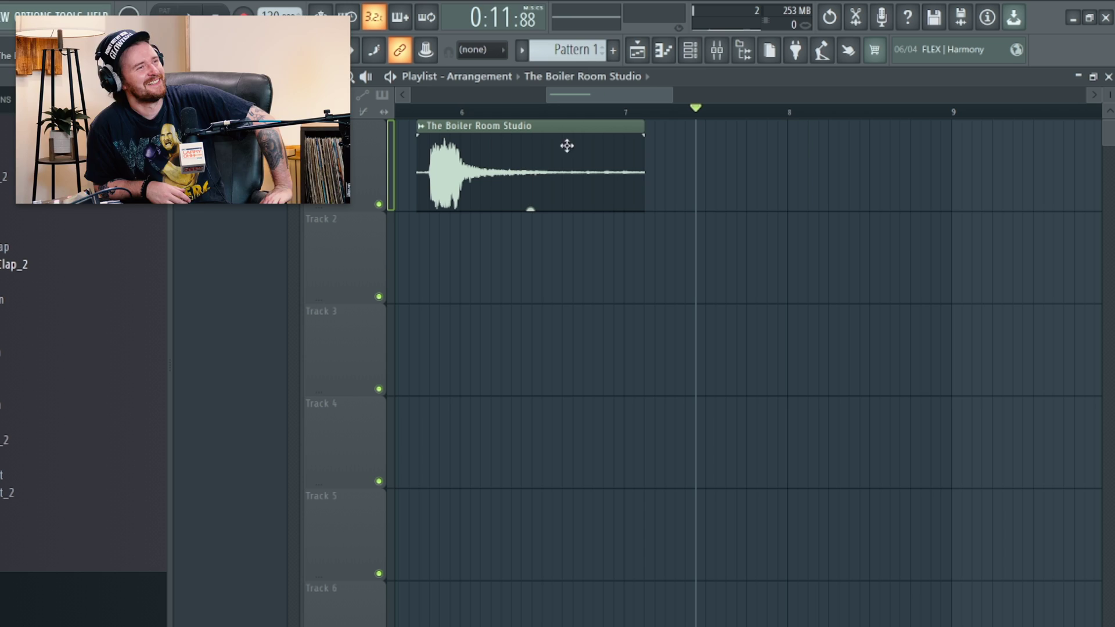
Make the trimmed clip a unique sample saved as Part_1, then open its Deverb settings.
left_click(421, 126)
left_click(612, 151)
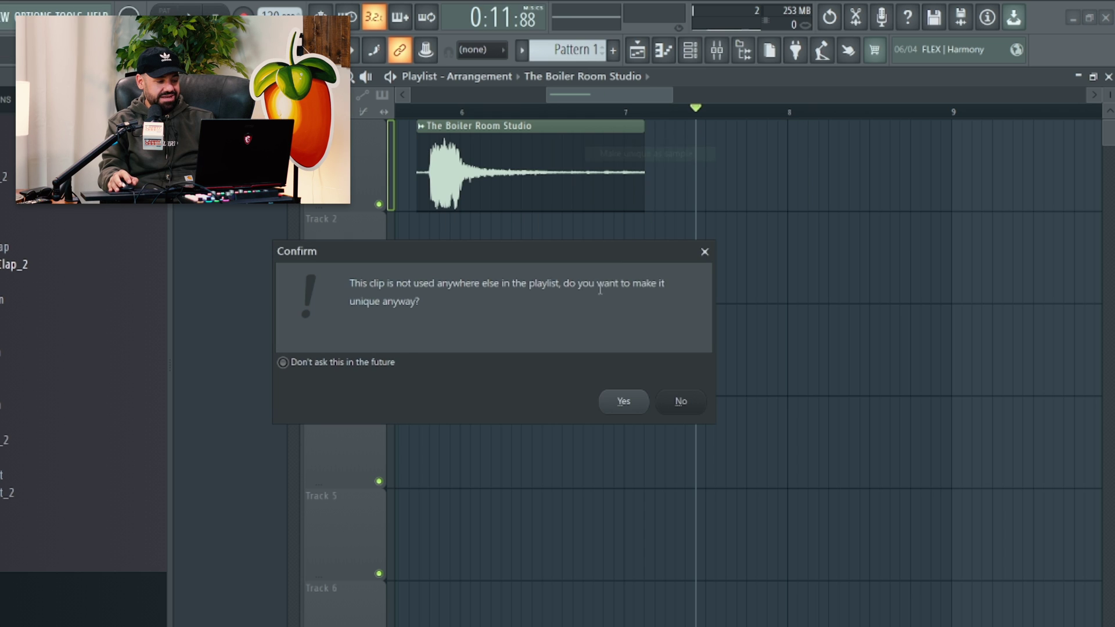
left_click(624, 403)
left_click(503, 406)
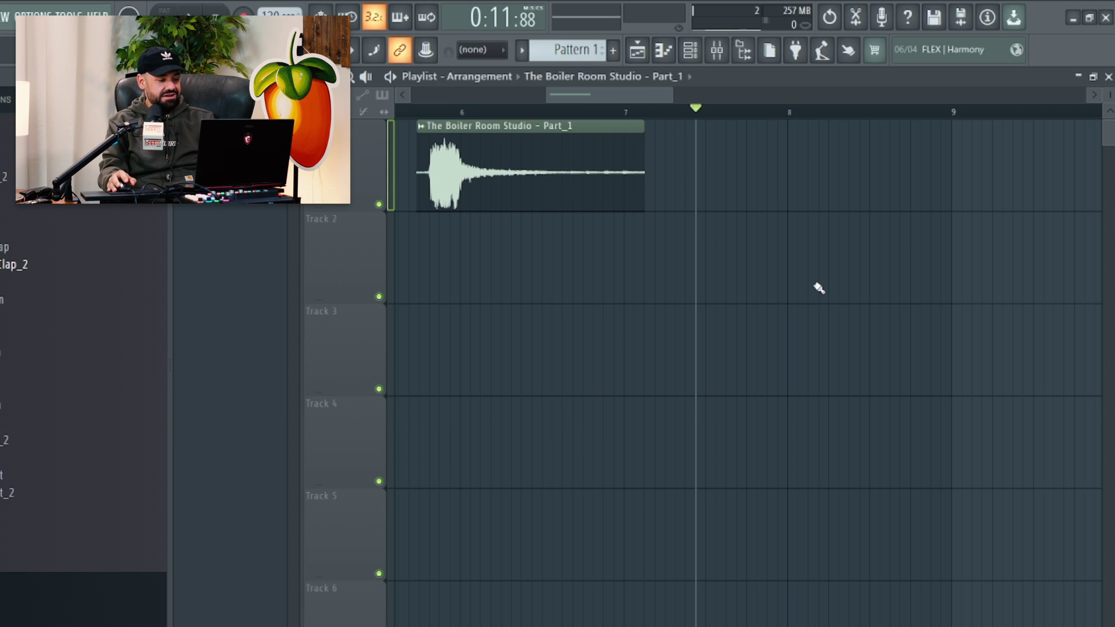
left_click(421, 126)
left_click(639, 226)
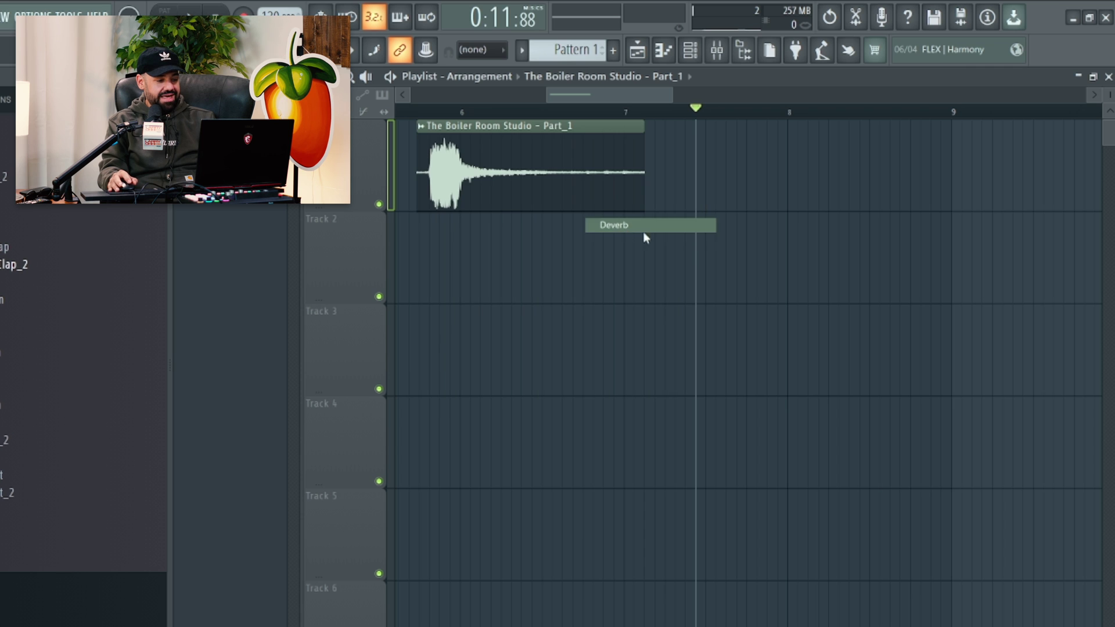
Choose the Voice profile, preview at Mix 100, and render the dry Part_1_Deverb clip to Track 2.
left_click(424, 266)
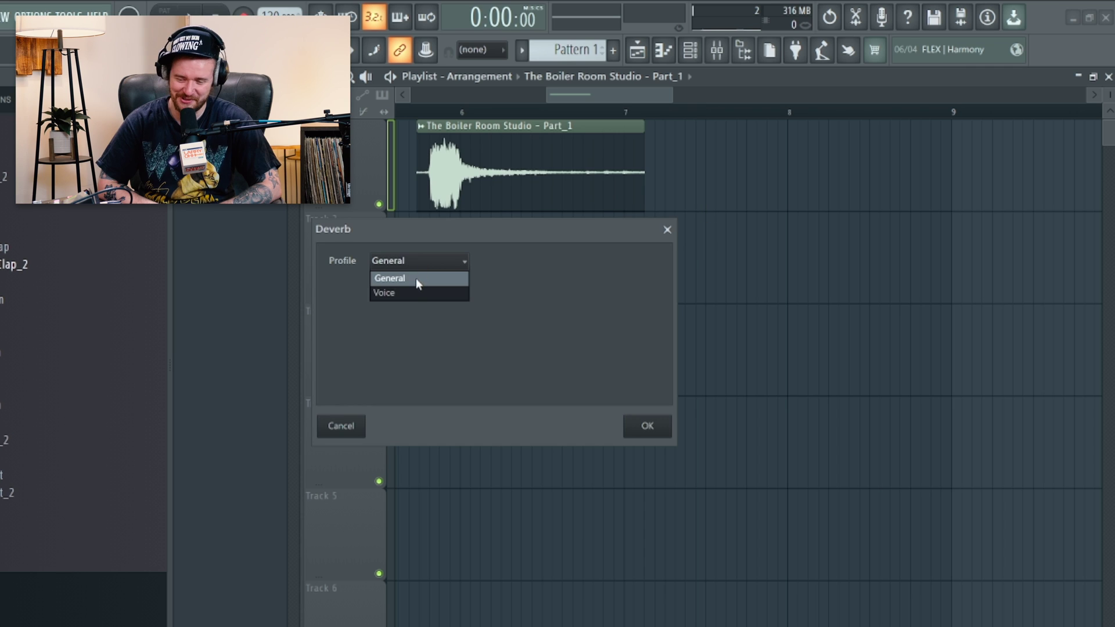
left_click(386, 294)
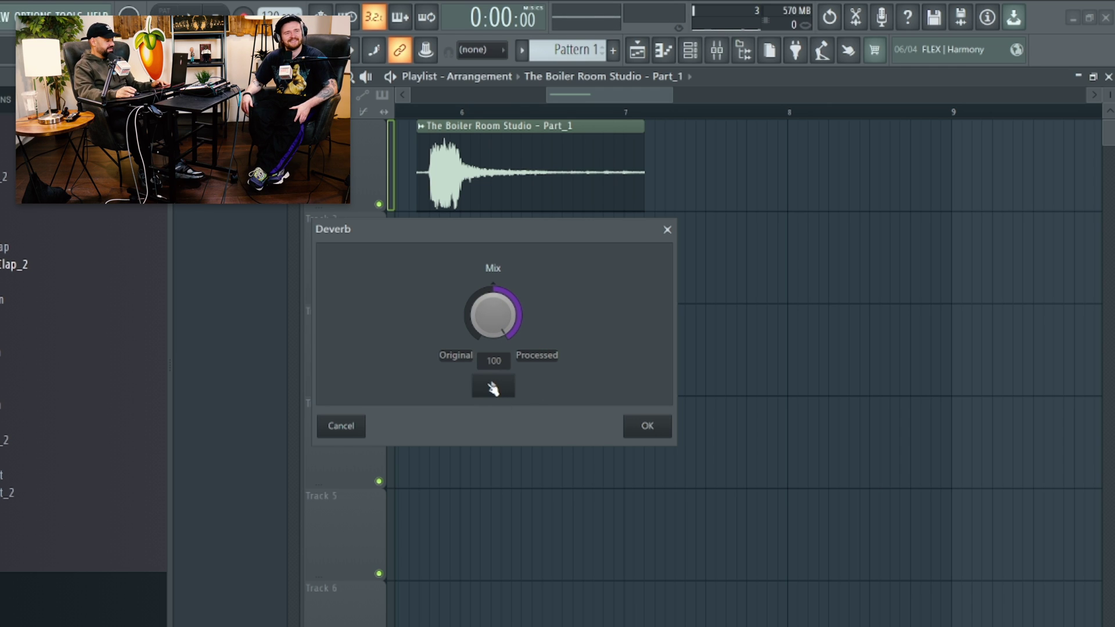
left_click(494, 387)
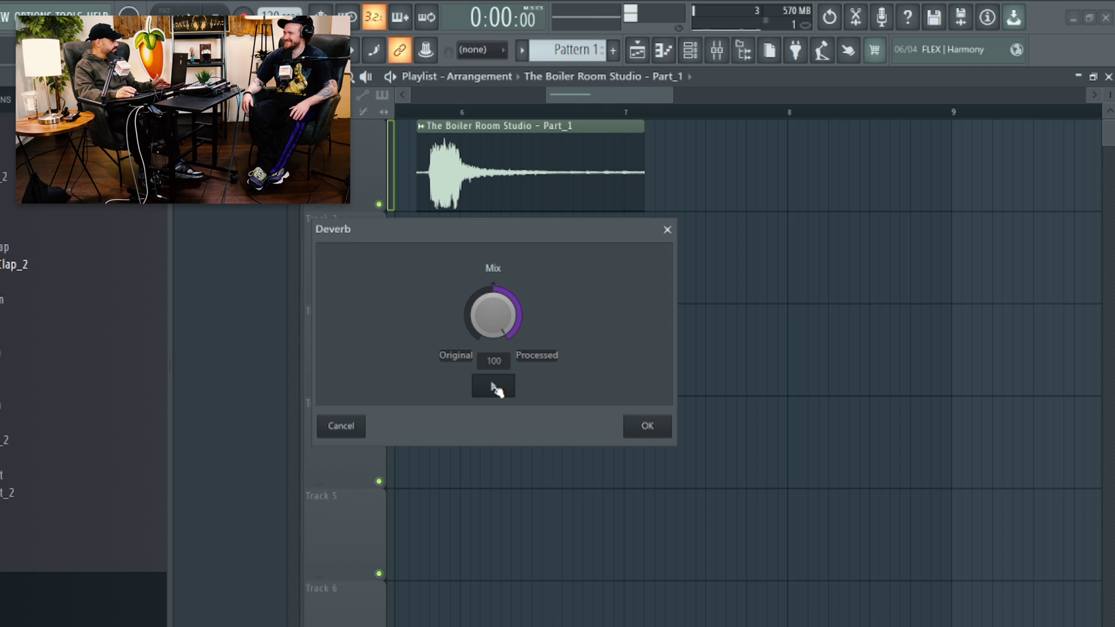
left_click(648, 427)
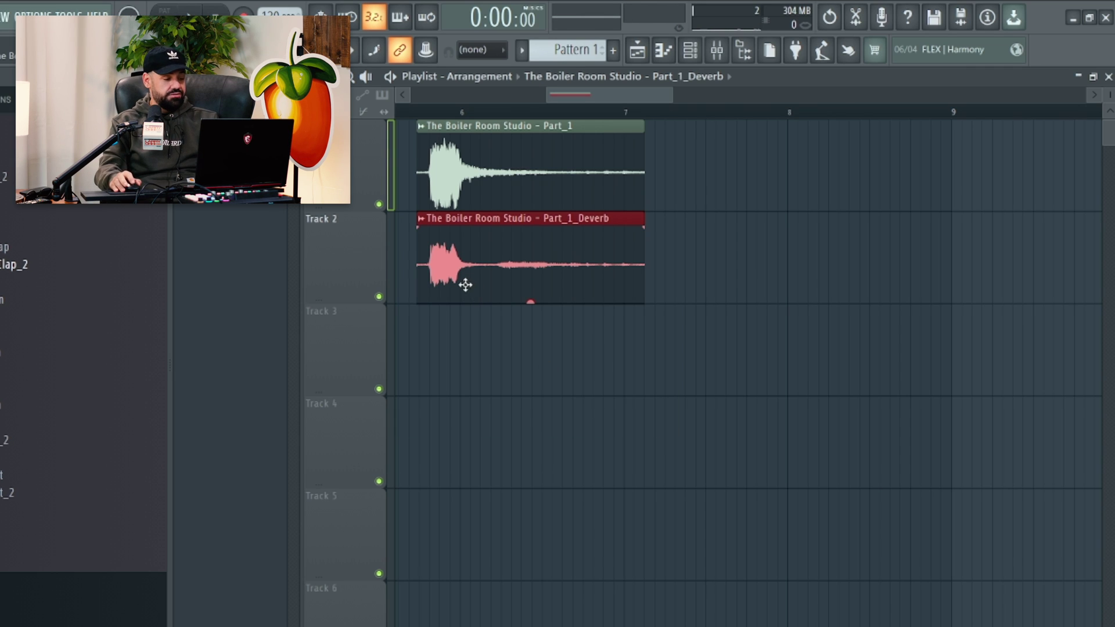
scroll(523, 227, "up", 2)
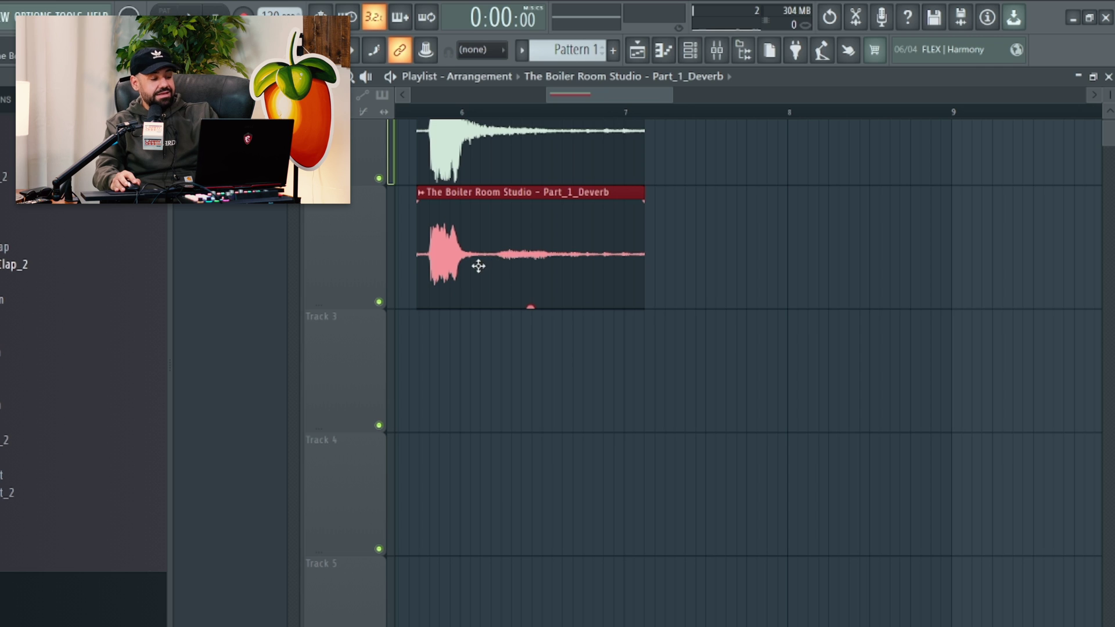
scroll(554, 304, "up", 1)
scroll(551, 364, "up", 1)
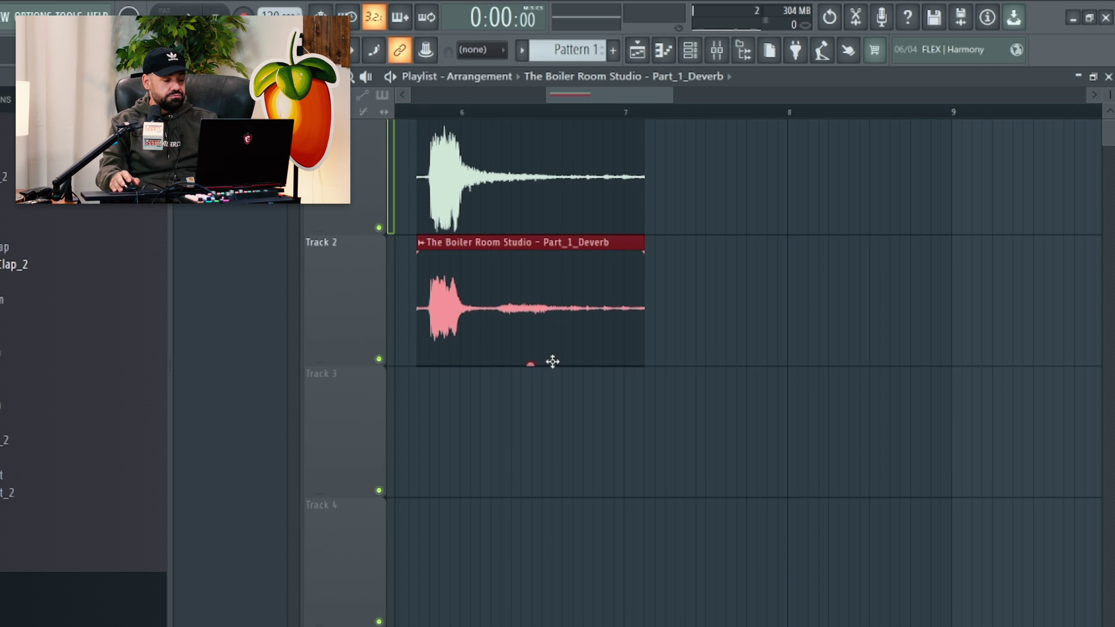
scroll(504, 364, "up", 2)
left_click_drag(513, 361, 615, 351)
left_click(432, 197)
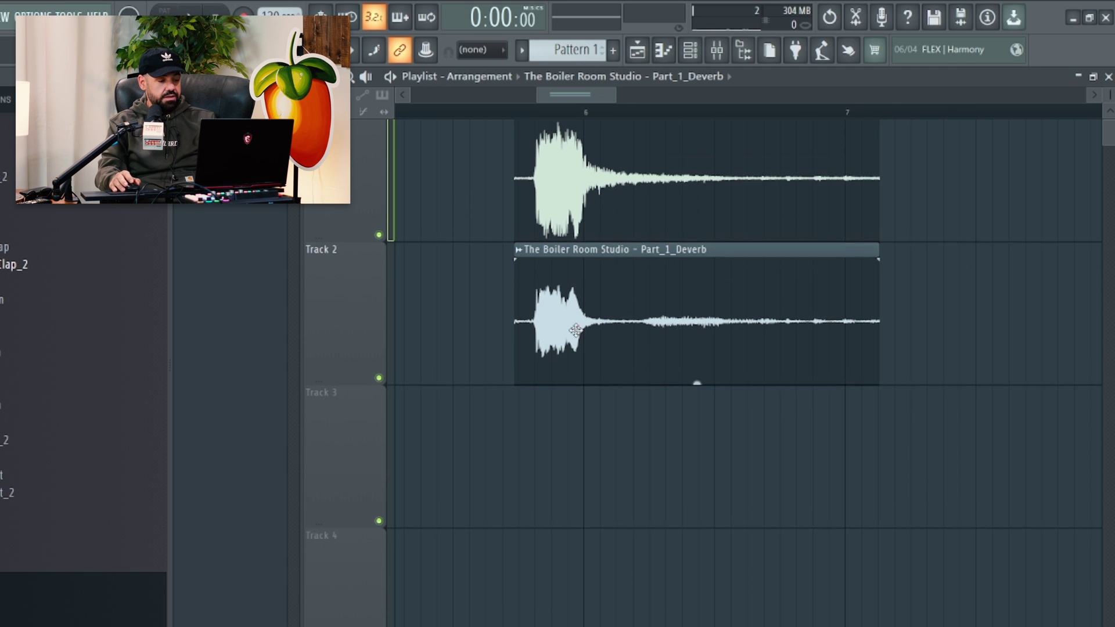
scroll(674, 331, "up", 3)
left_click_drag(680, 342, 559, 263)
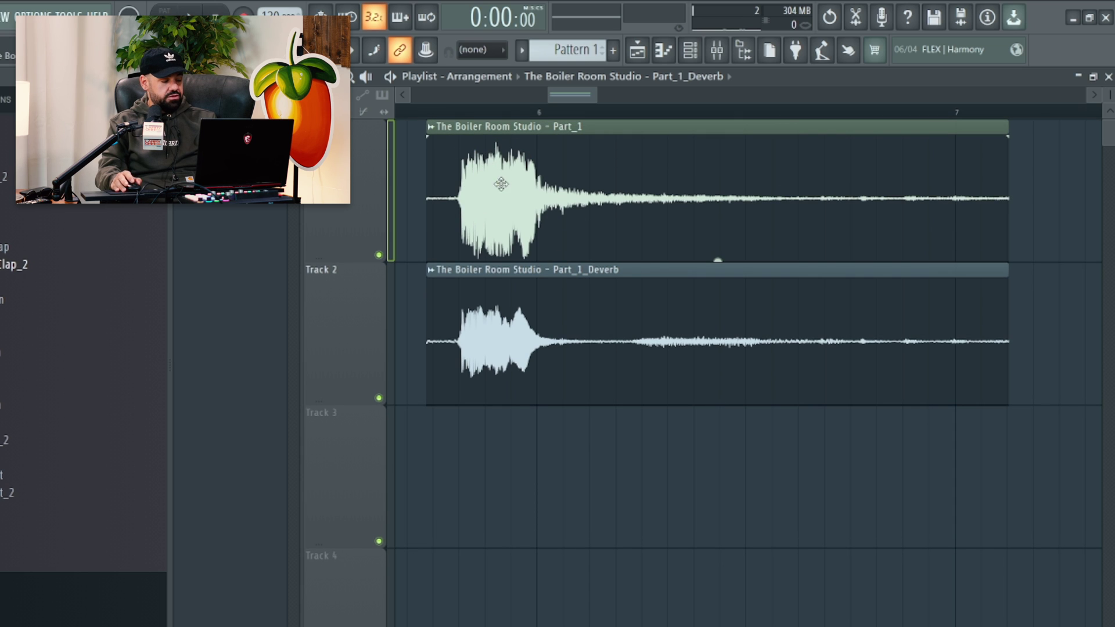
scroll(502, 185, "up", 3)
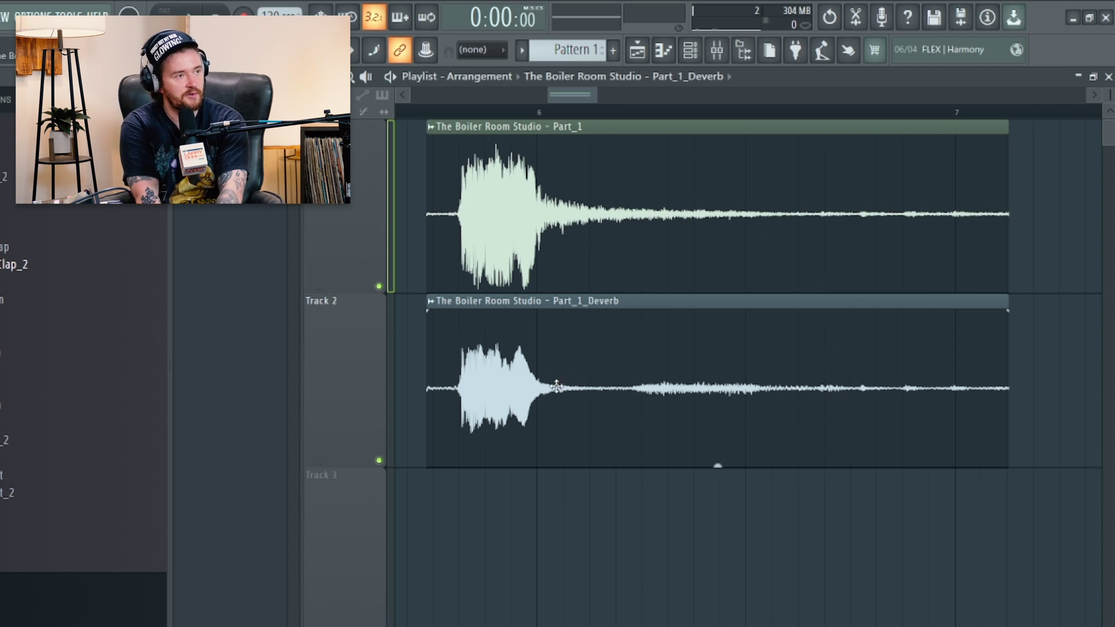
Solo Track 1 so only the original Part_1 clip plays and Part_1_Deverb is muted.
scroll(515, 384, "up", 5)
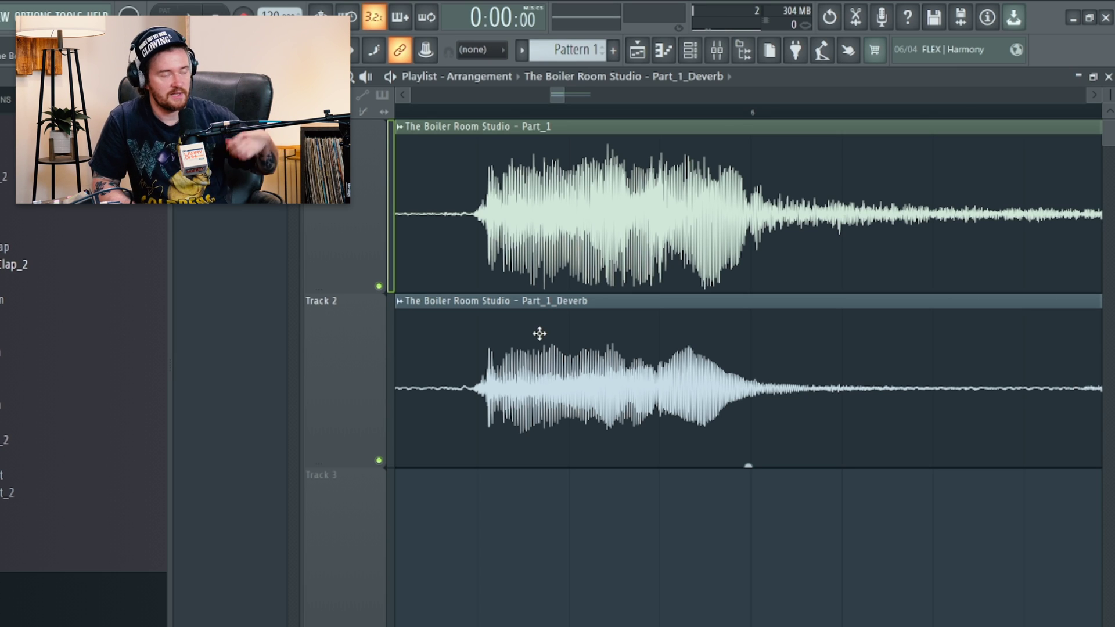
scroll(538, 336, "down", 2)
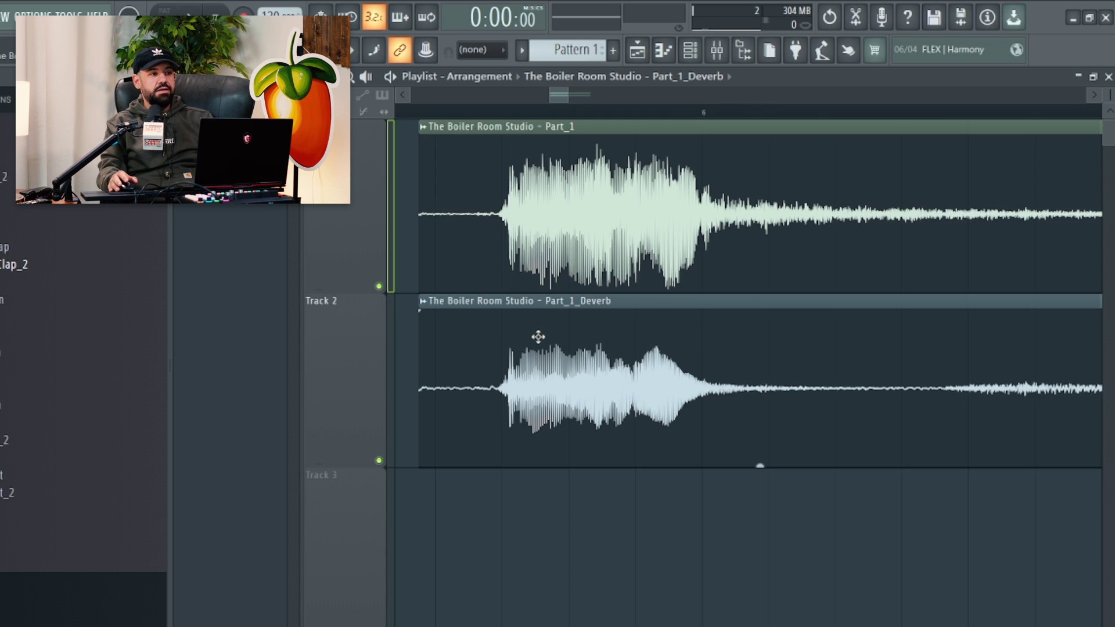
scroll(539, 337, "up", 2)
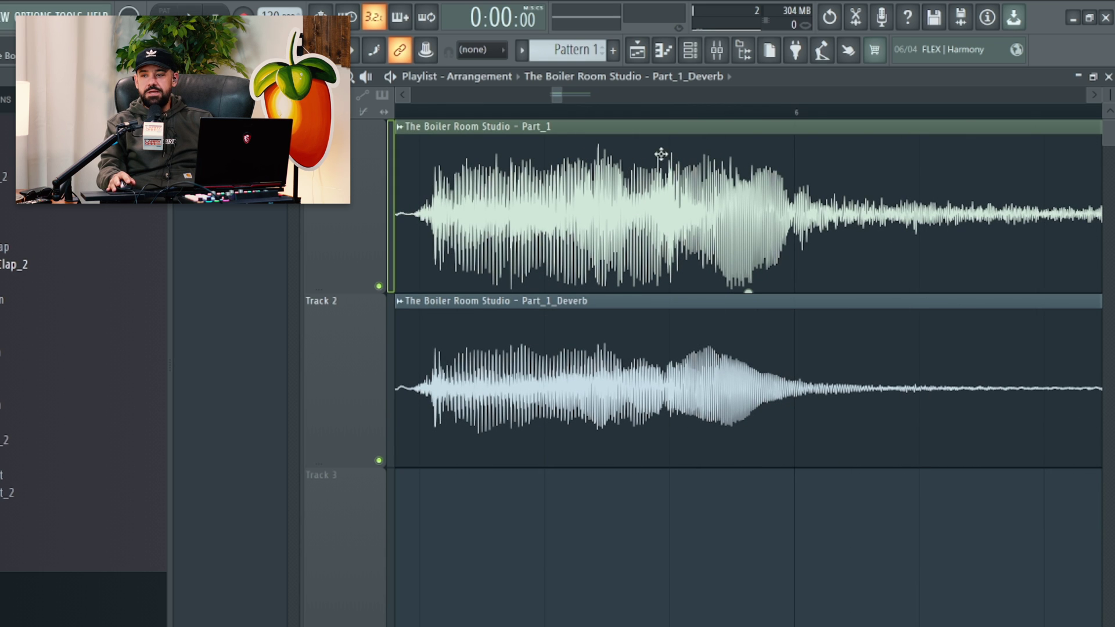
scroll(635, 347, "down", 2)
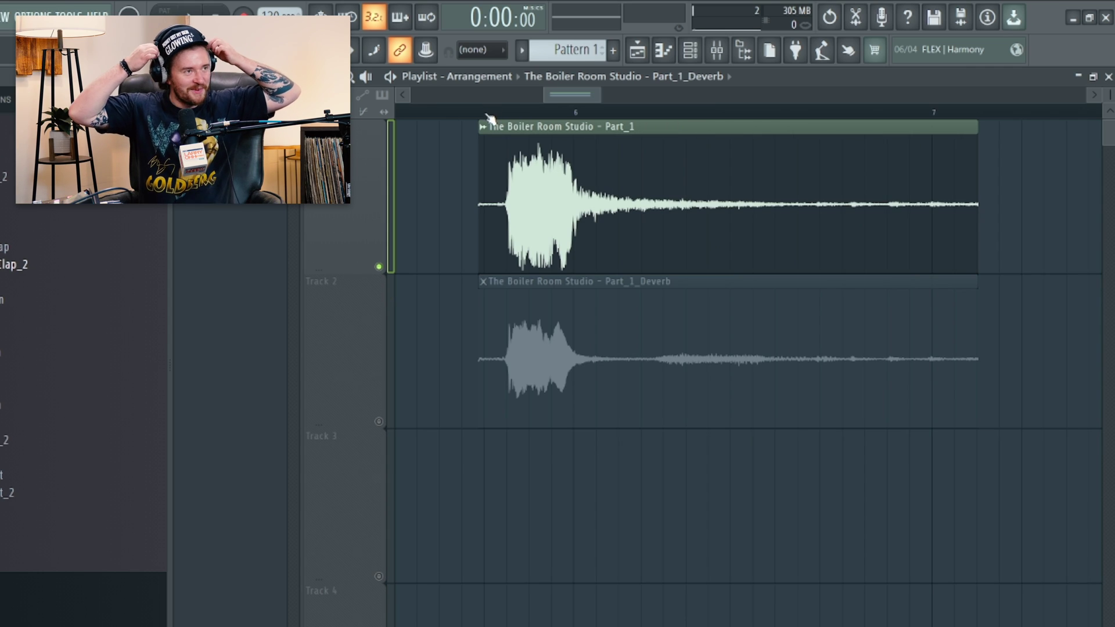
left_click(484, 108)
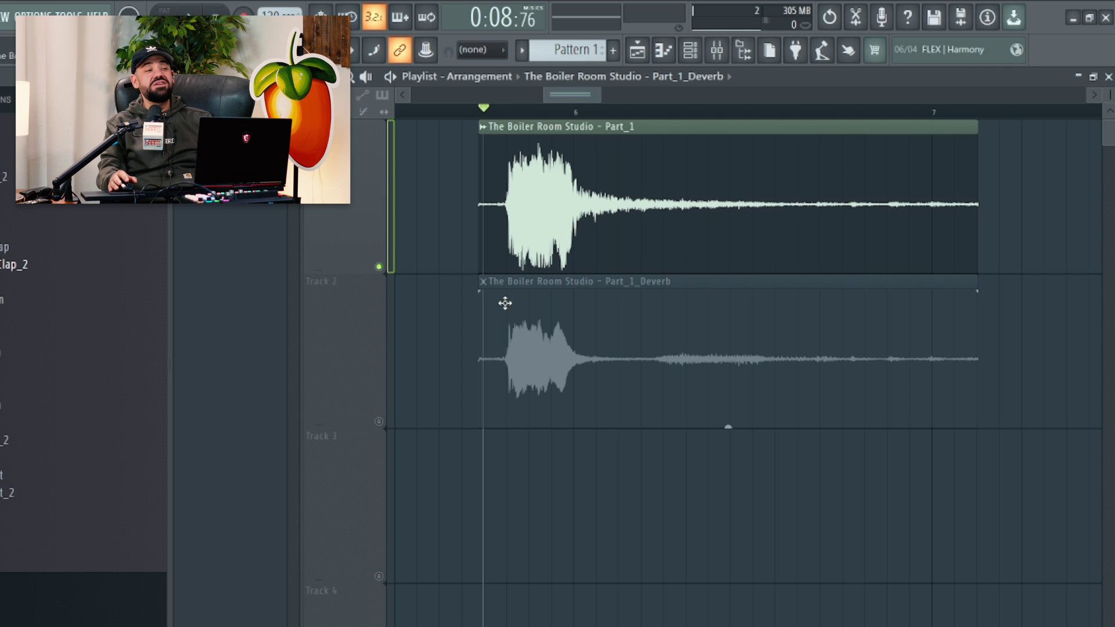
Play the original recording, then solo Track 2 and play the Part_1_Deverb version.
key("space")
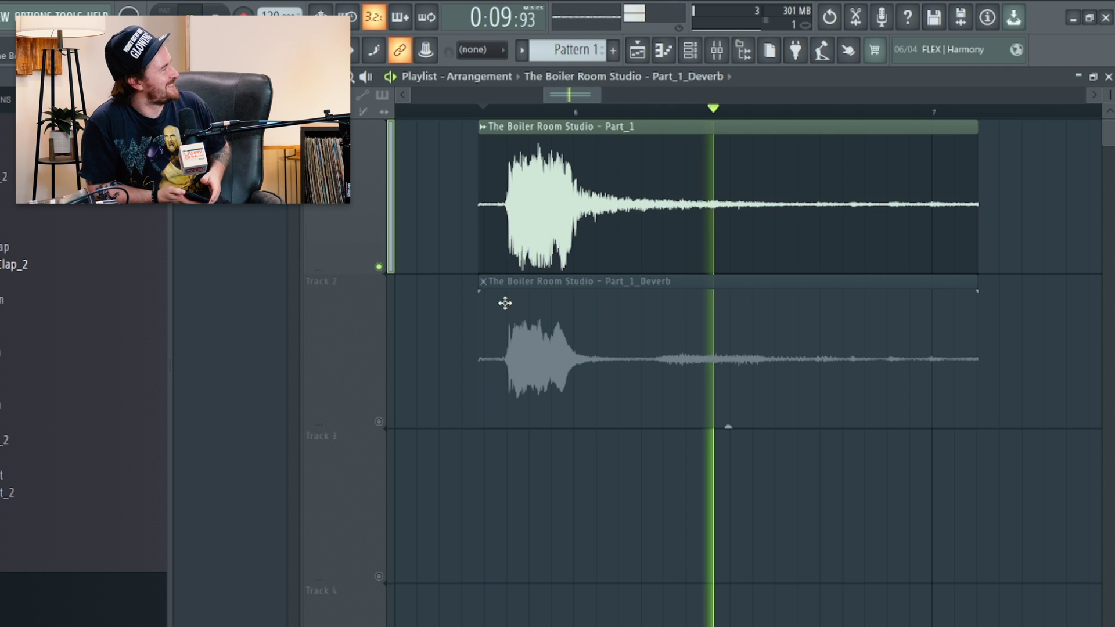
key("space")
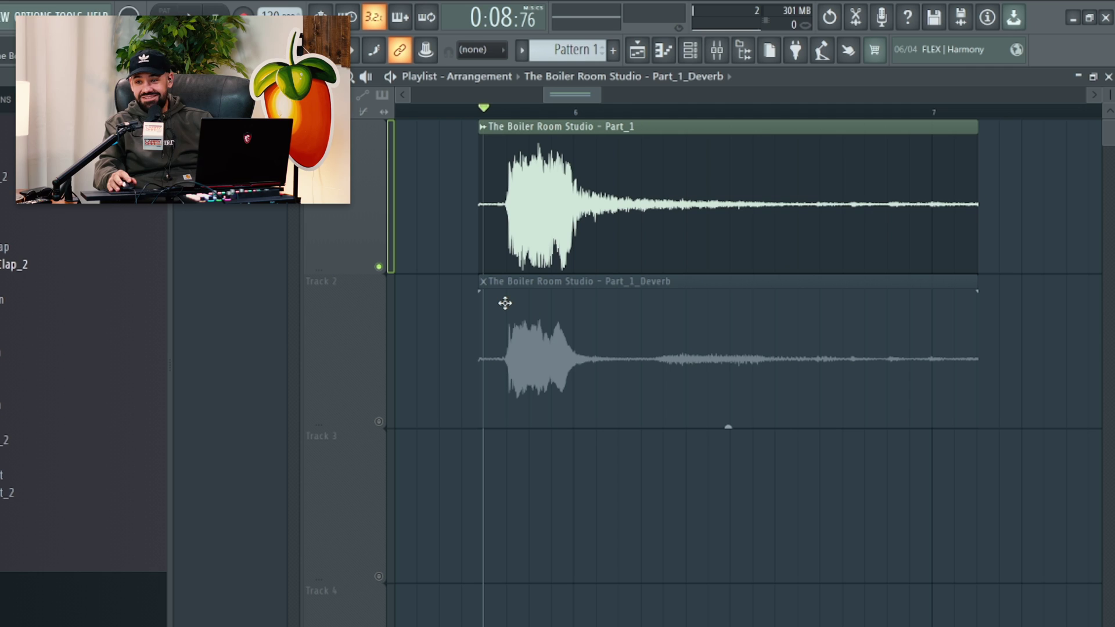
left_click(385, 337, "ctrl")
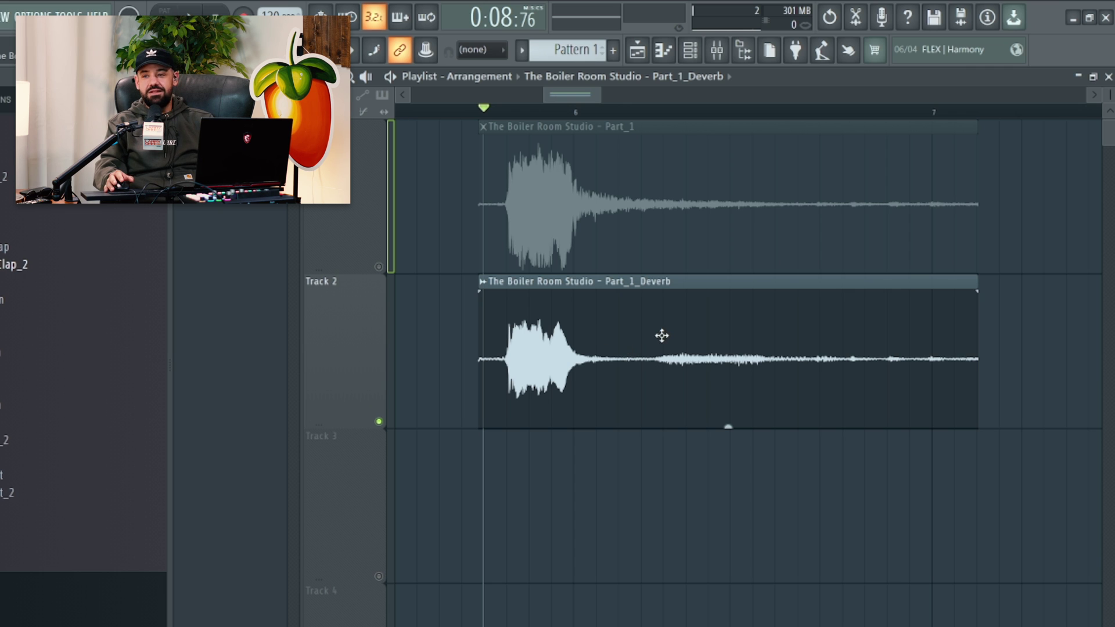
key("space")
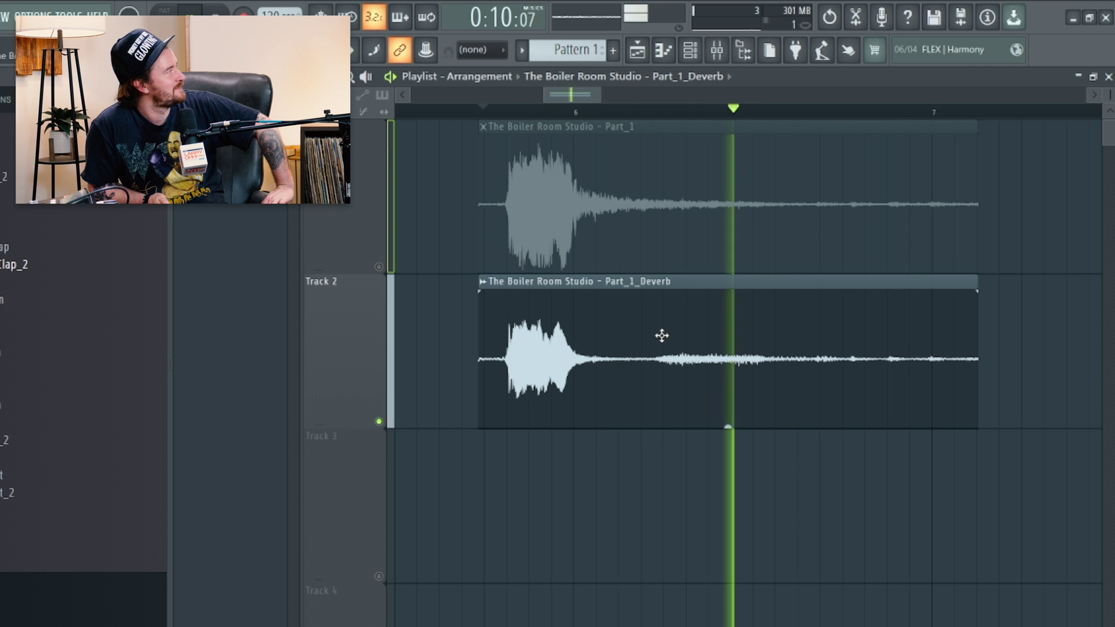
Cut the Part_1_Deverb clip's end back to just past bar 6 and play it back.
key("space")
left_click_drag(978, 296, 686, 296)
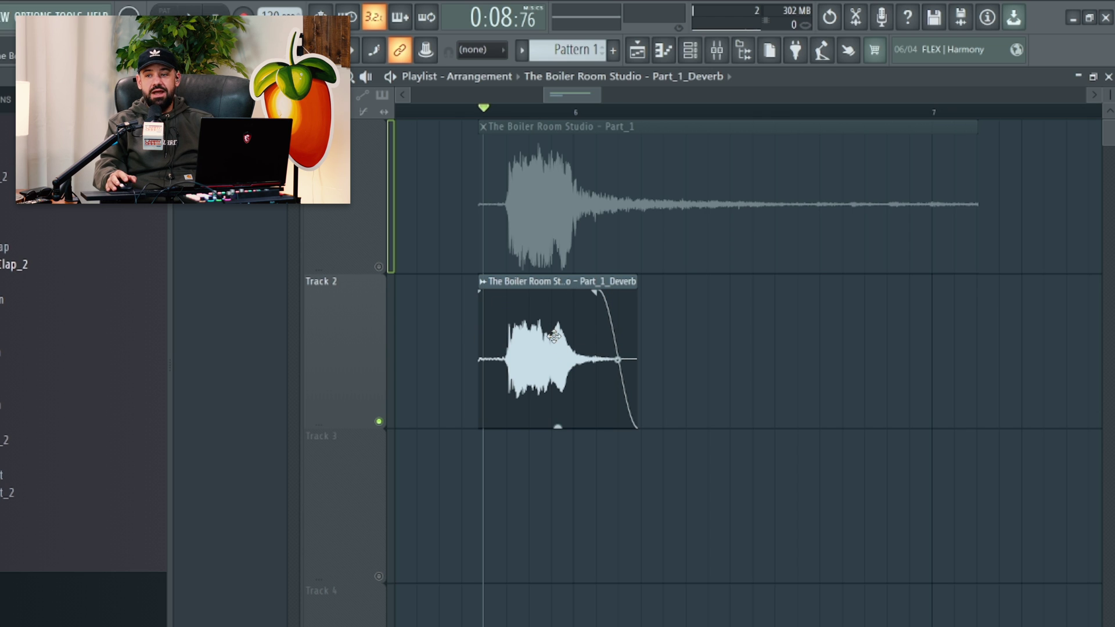
key("space")
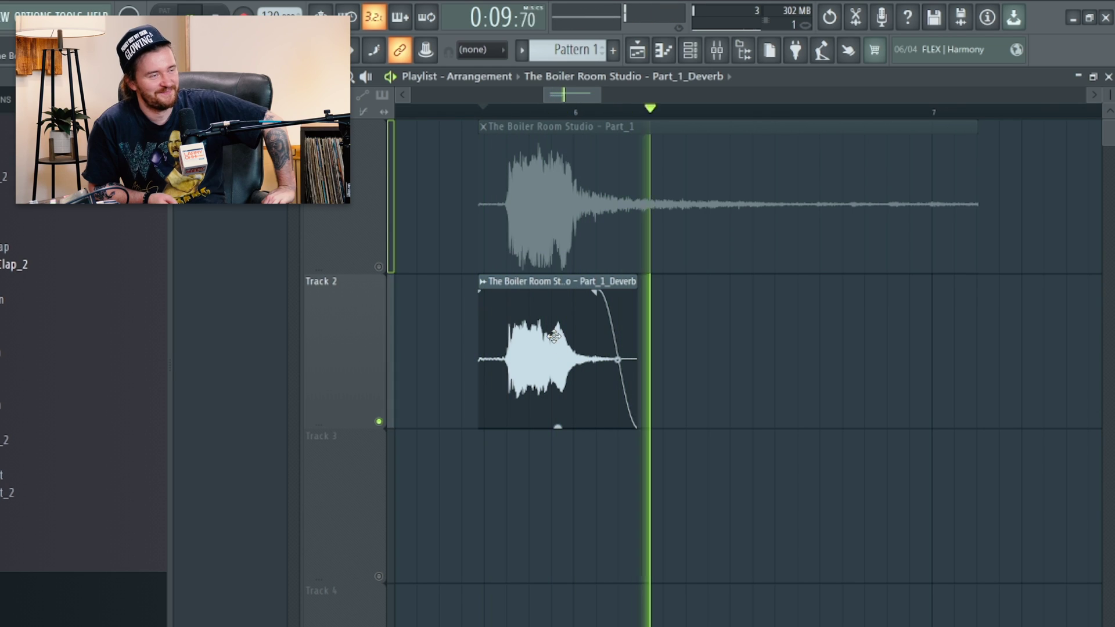
key("space")
key("space")
key("space")
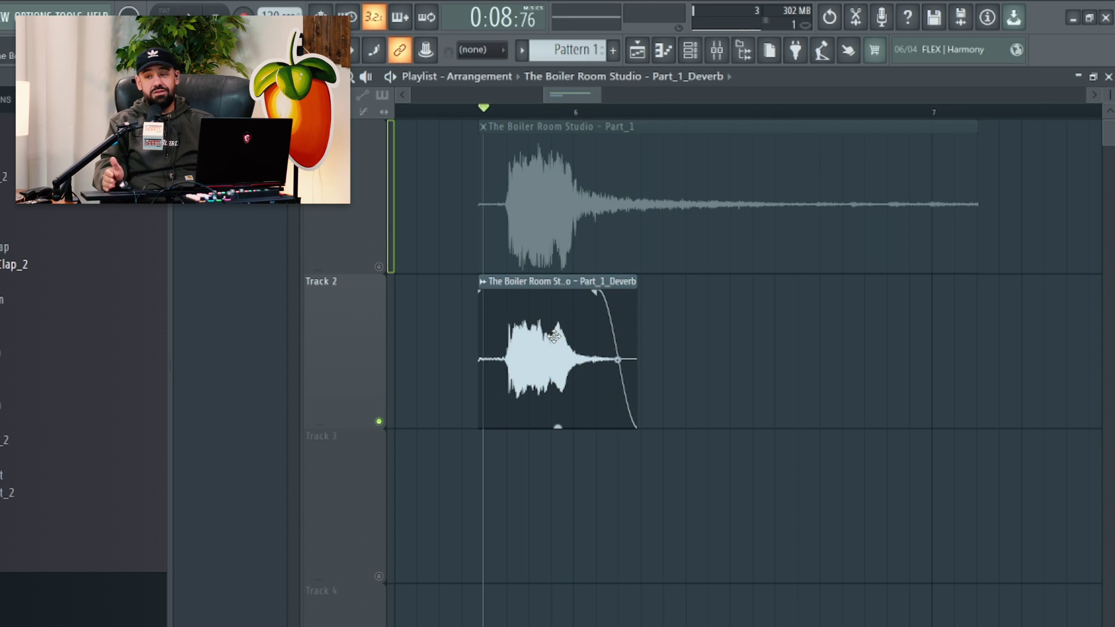